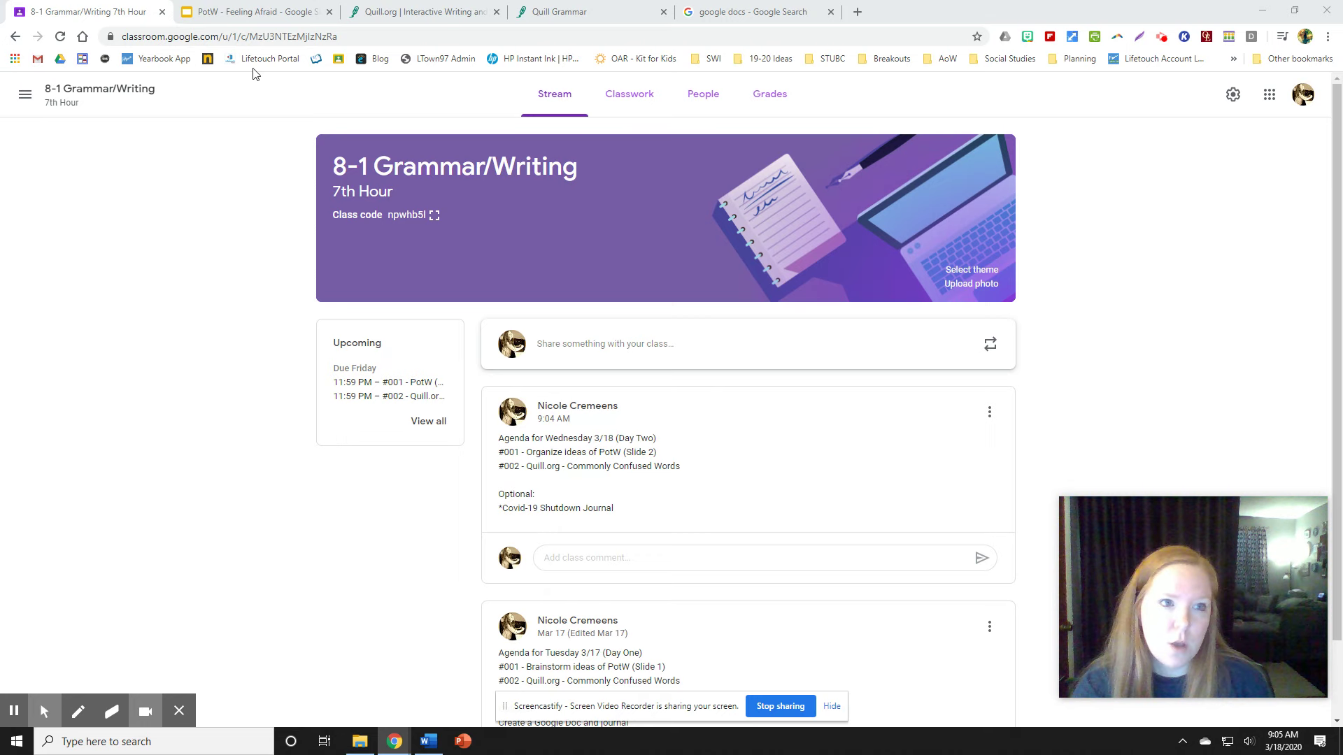
In the PotW - Feeling Afraid deck, select the brainstorm text, then the slide 2 Topic Sentence placeholder.
{"action": "left_click", "coordinate": [254, 12]}
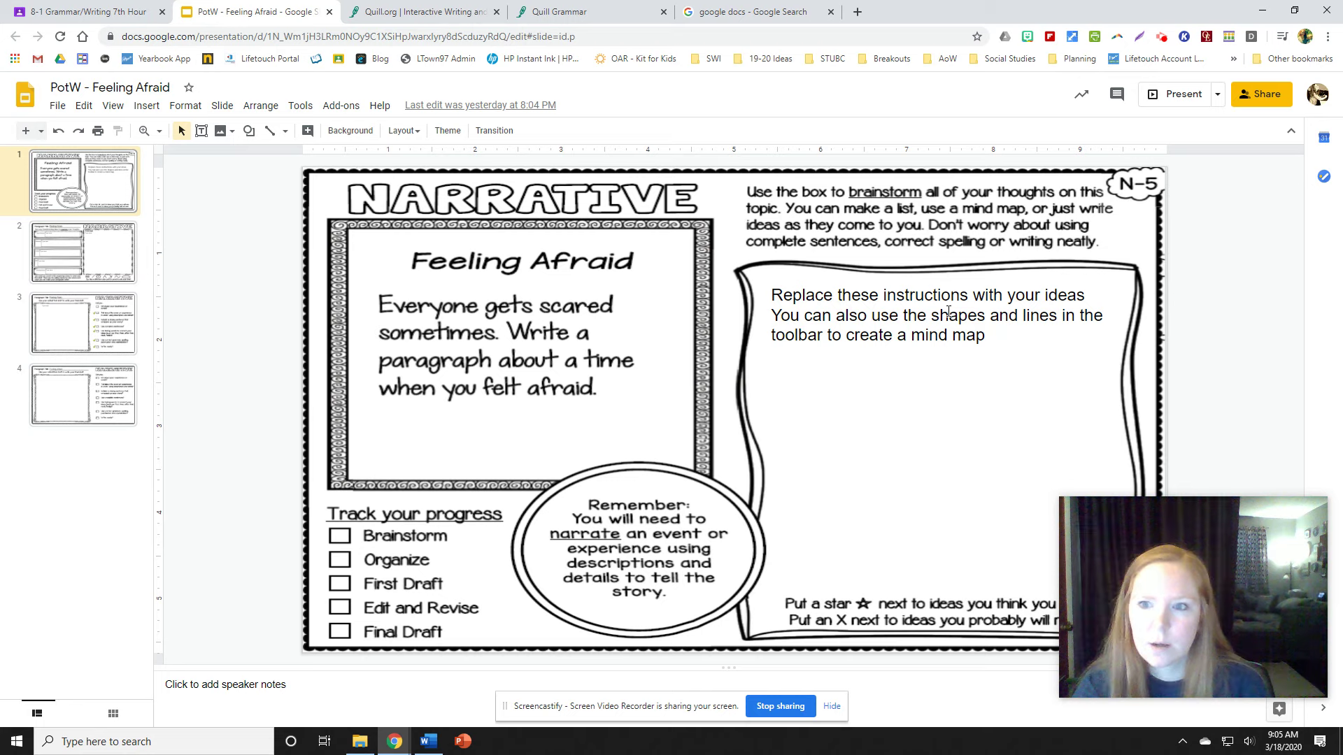
{"action": "left_click", "coordinate": [948, 313]}
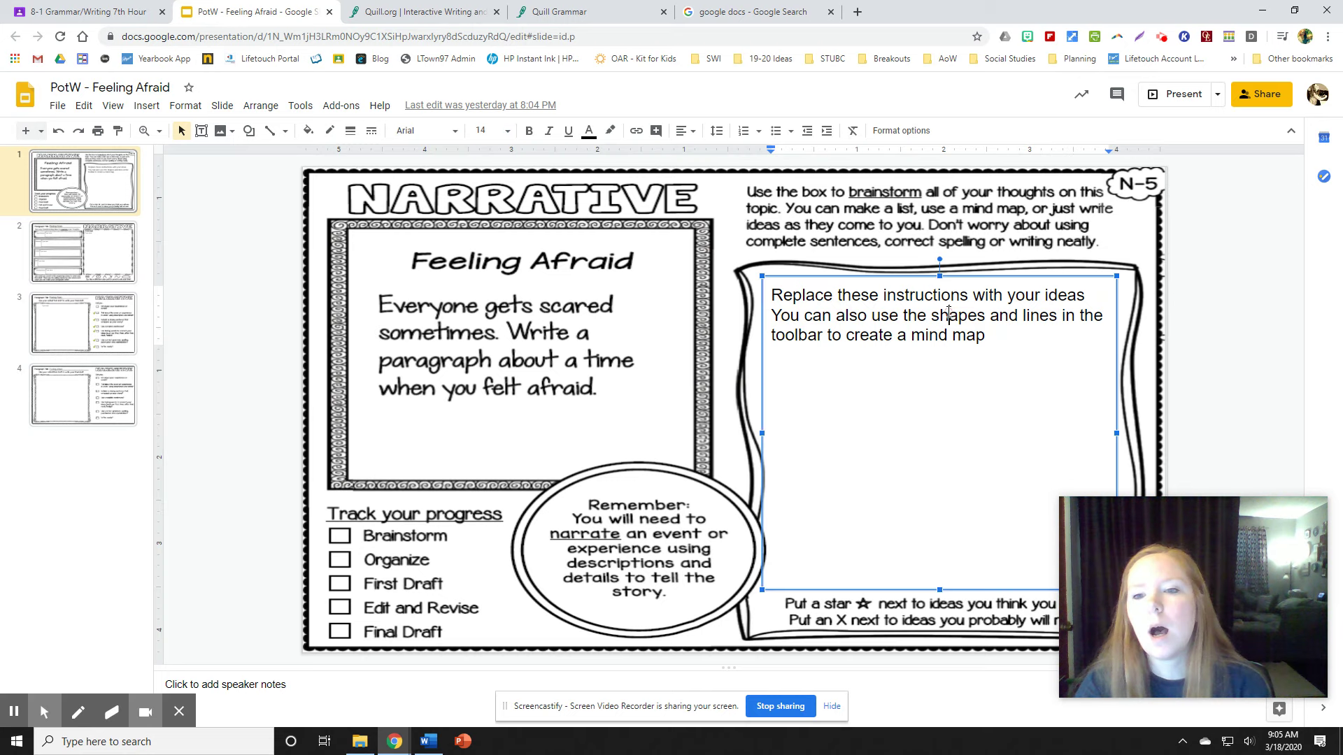
{"action": "triple_click", "coordinate": [774, 295]}
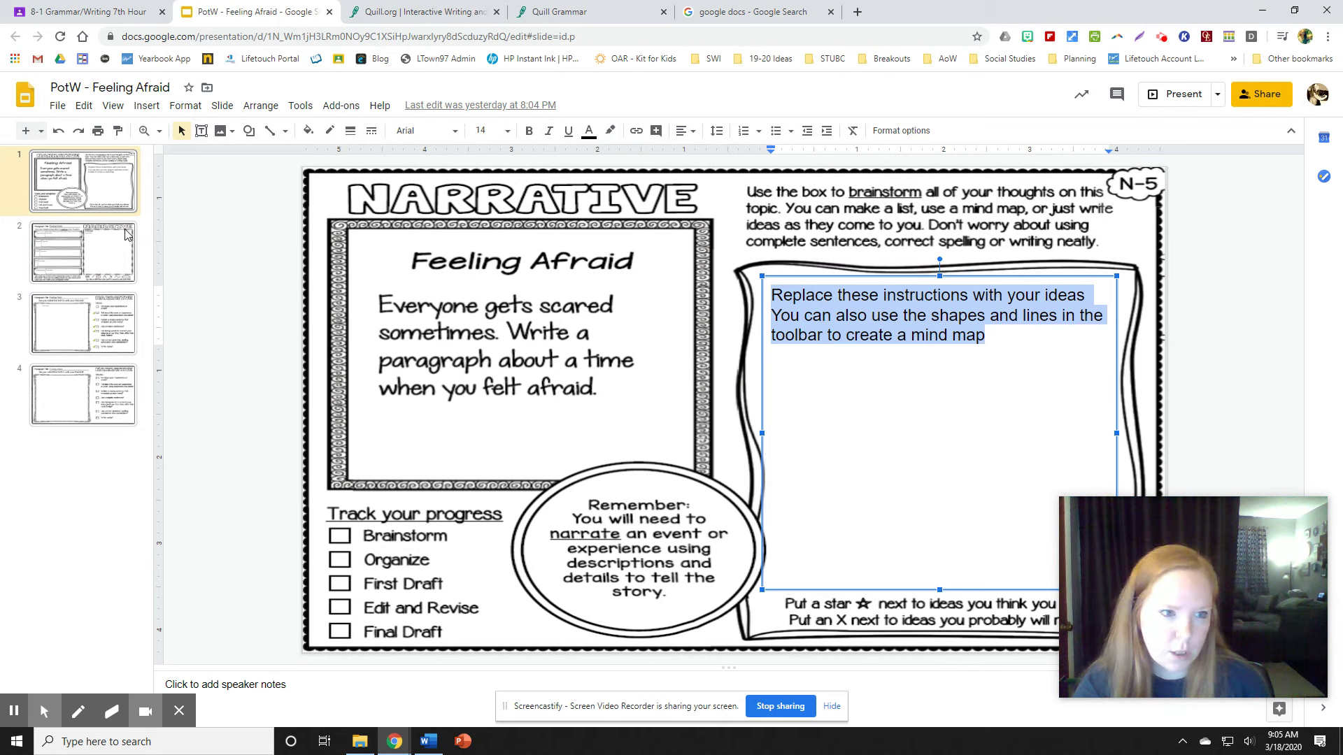
{"action": "left_click", "coordinate": [125, 233]}
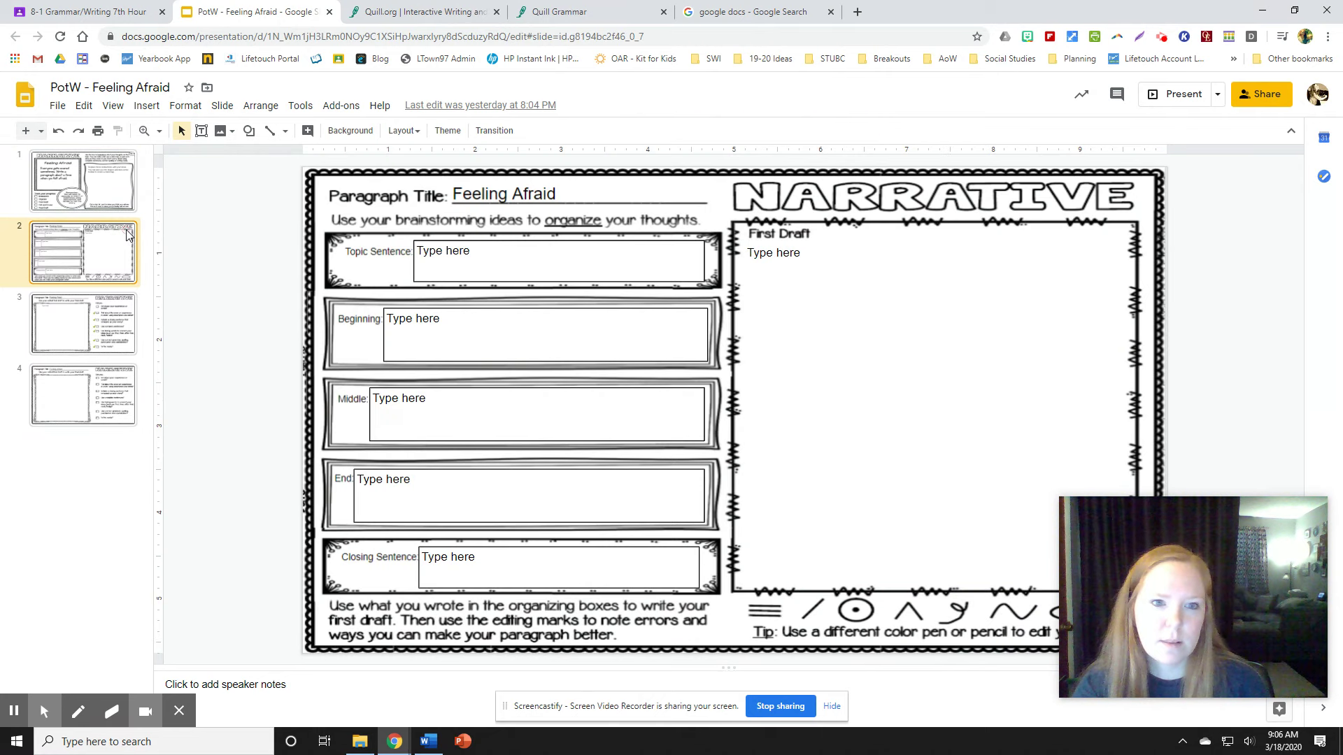
{"action": "triple_click", "coordinate": [415, 249]}
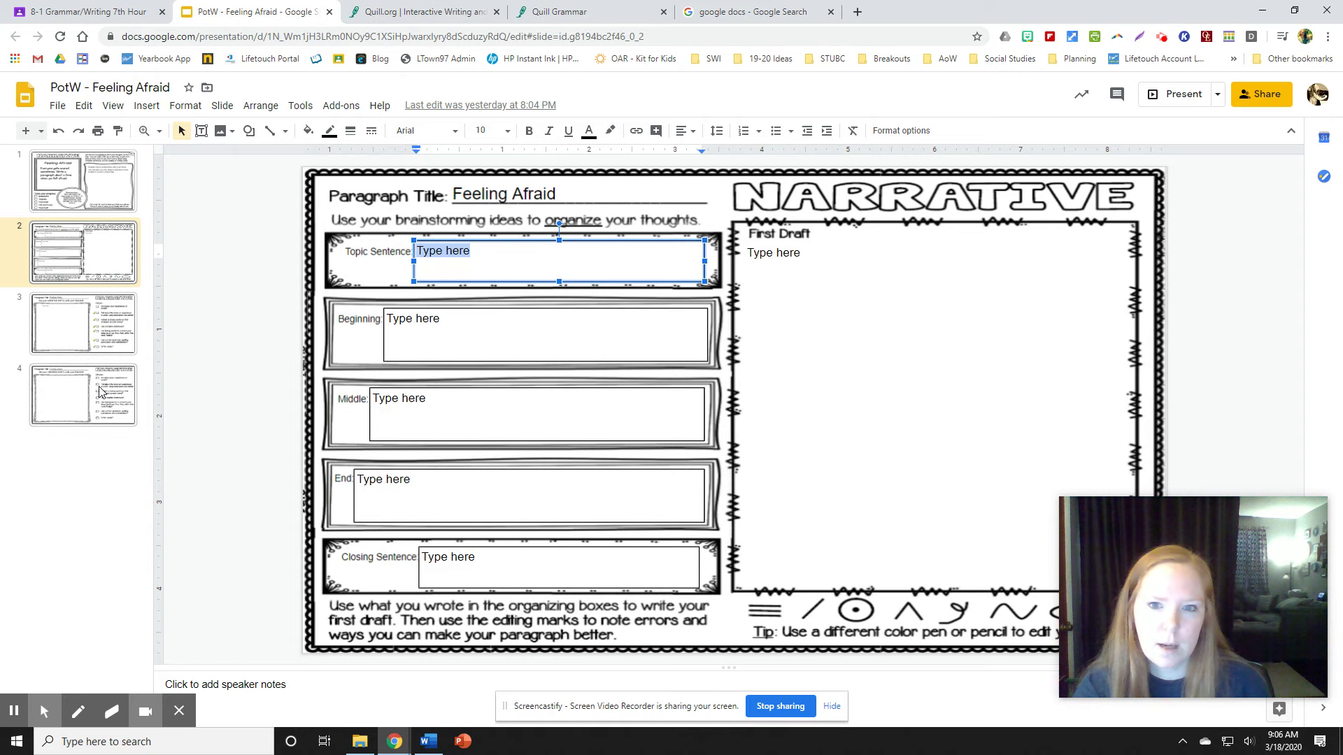
Step down to slide 4 and delete it from the Feeling Afraid deck.
{"action": "key", "text": "Down"}
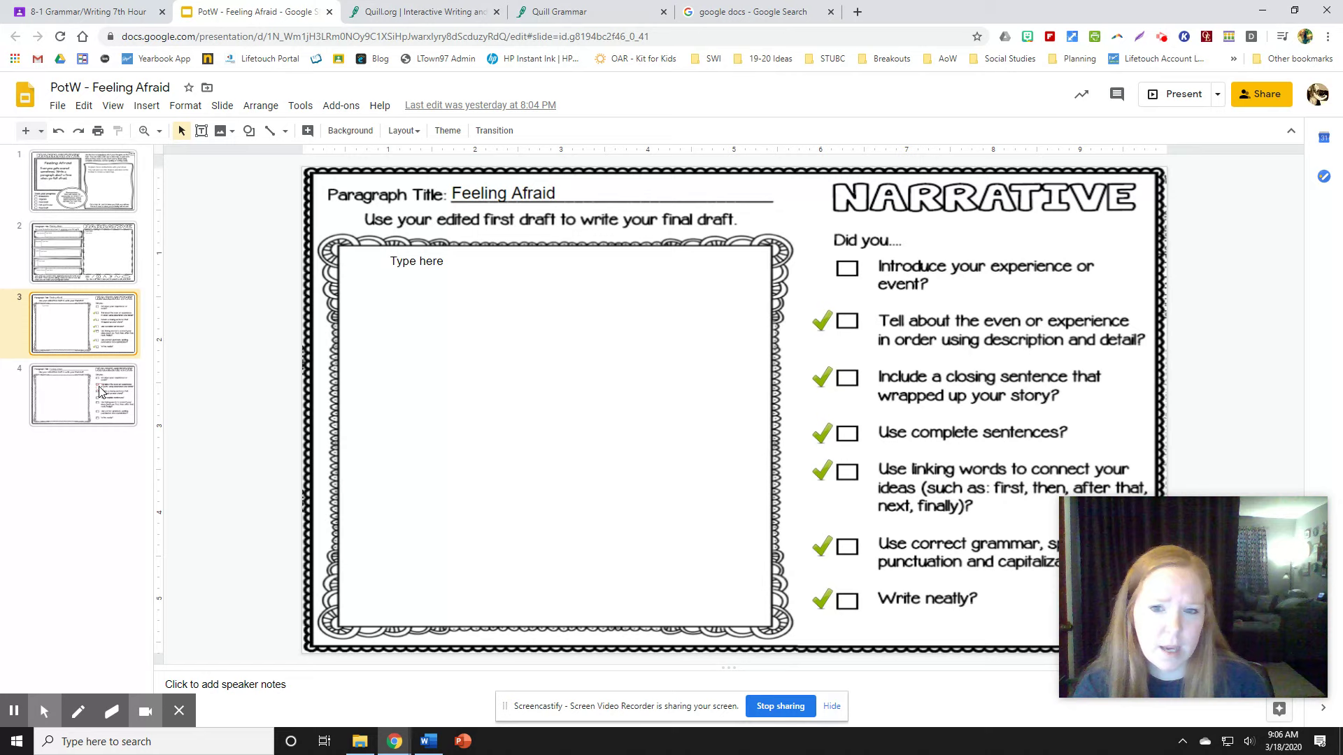
{"action": "key", "text": "Down"}
{"action": "right_click", "coordinate": [116, 387]}
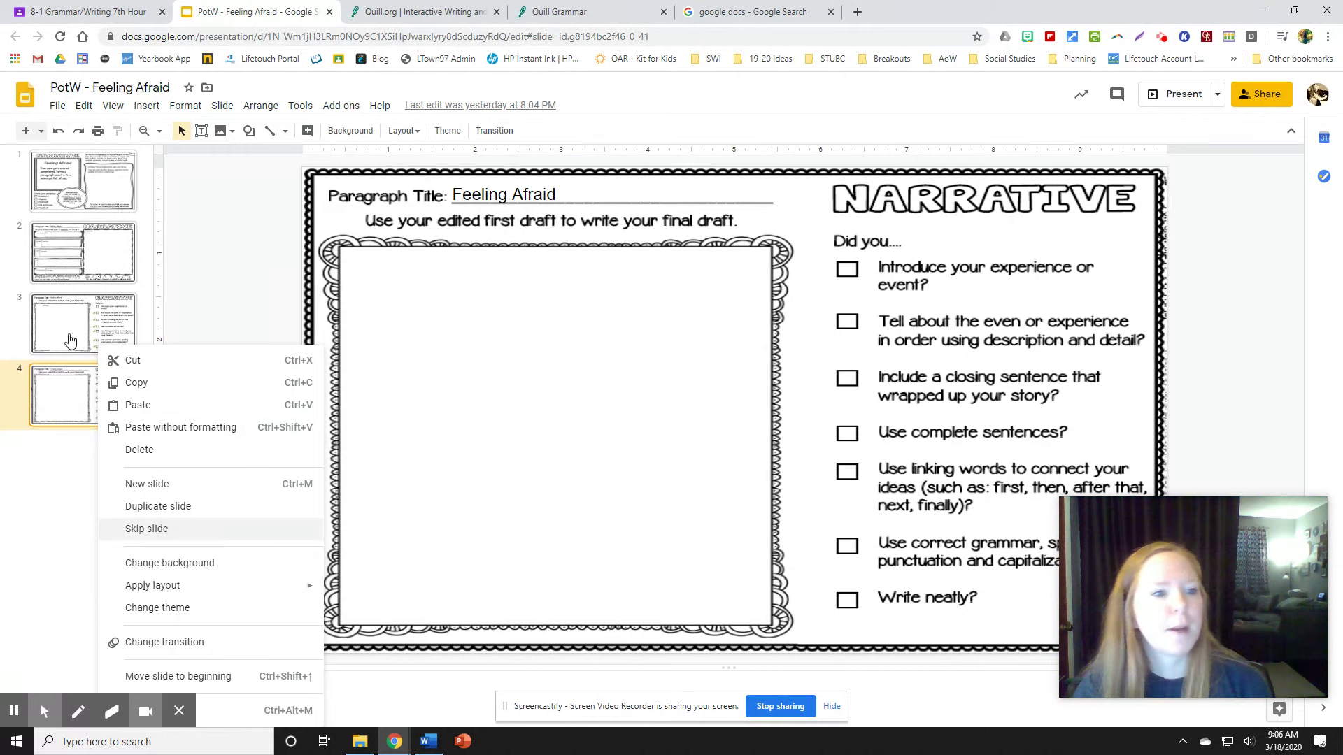
{"action": "key", "text": "Escape"}
{"action": "key", "text": "Delete"}
{"action": "left_click", "coordinate": [78, 253]}
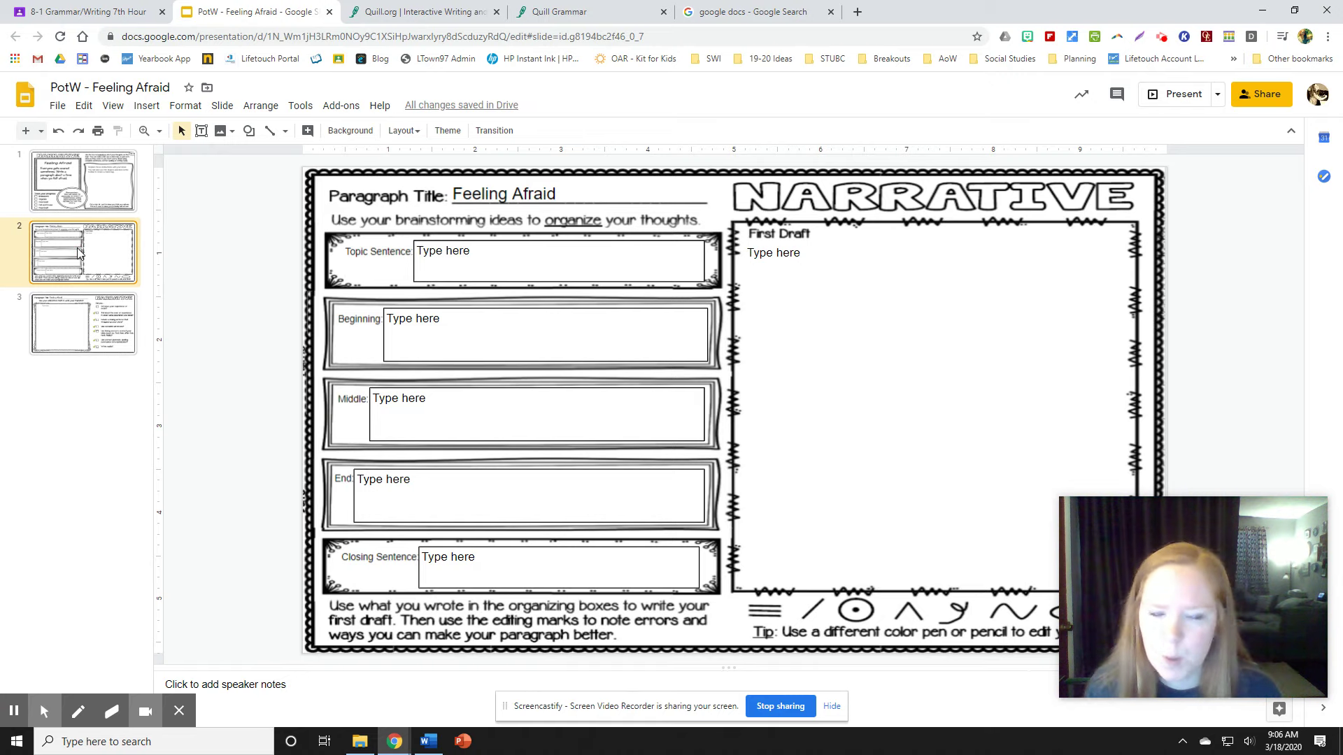
Review the slide 1 brainstorm page, then return to the slide 2 organizer.
{"action": "left_click", "coordinate": [95, 181]}
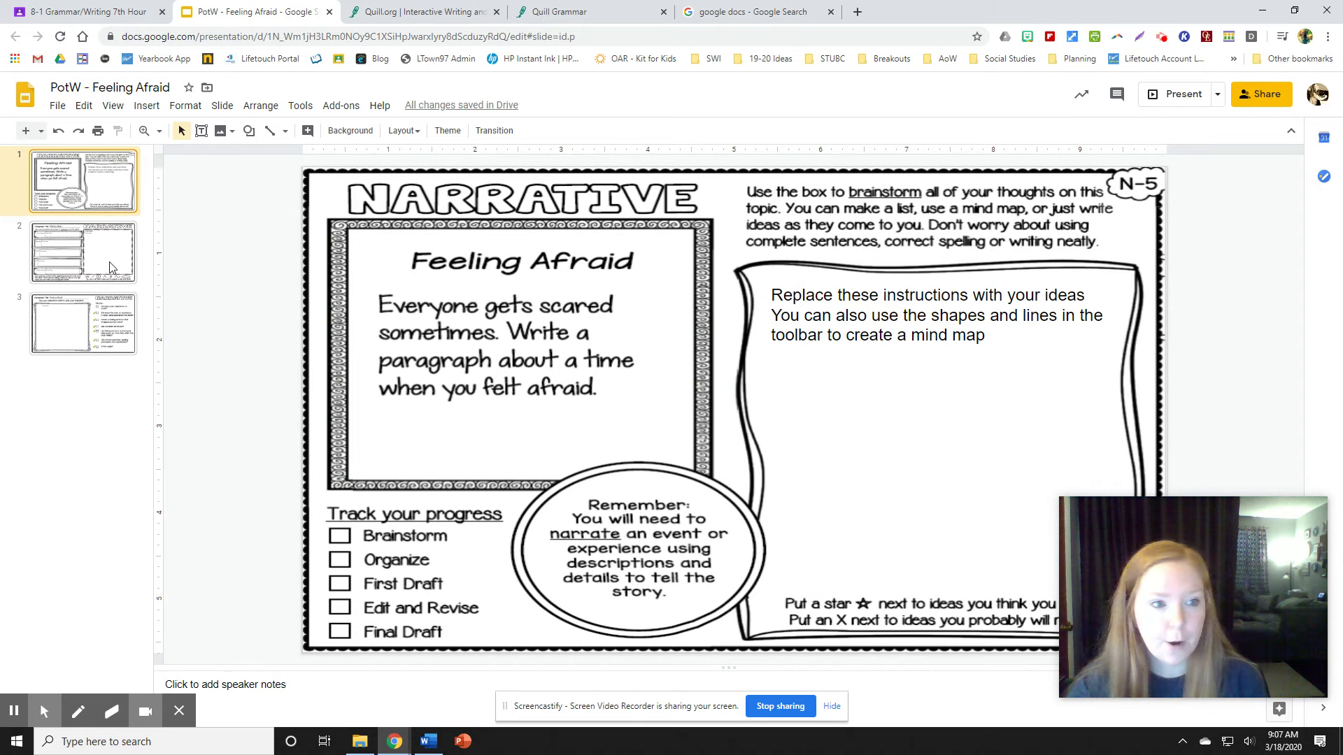
{"action": "left_click", "coordinate": [129, 266]}
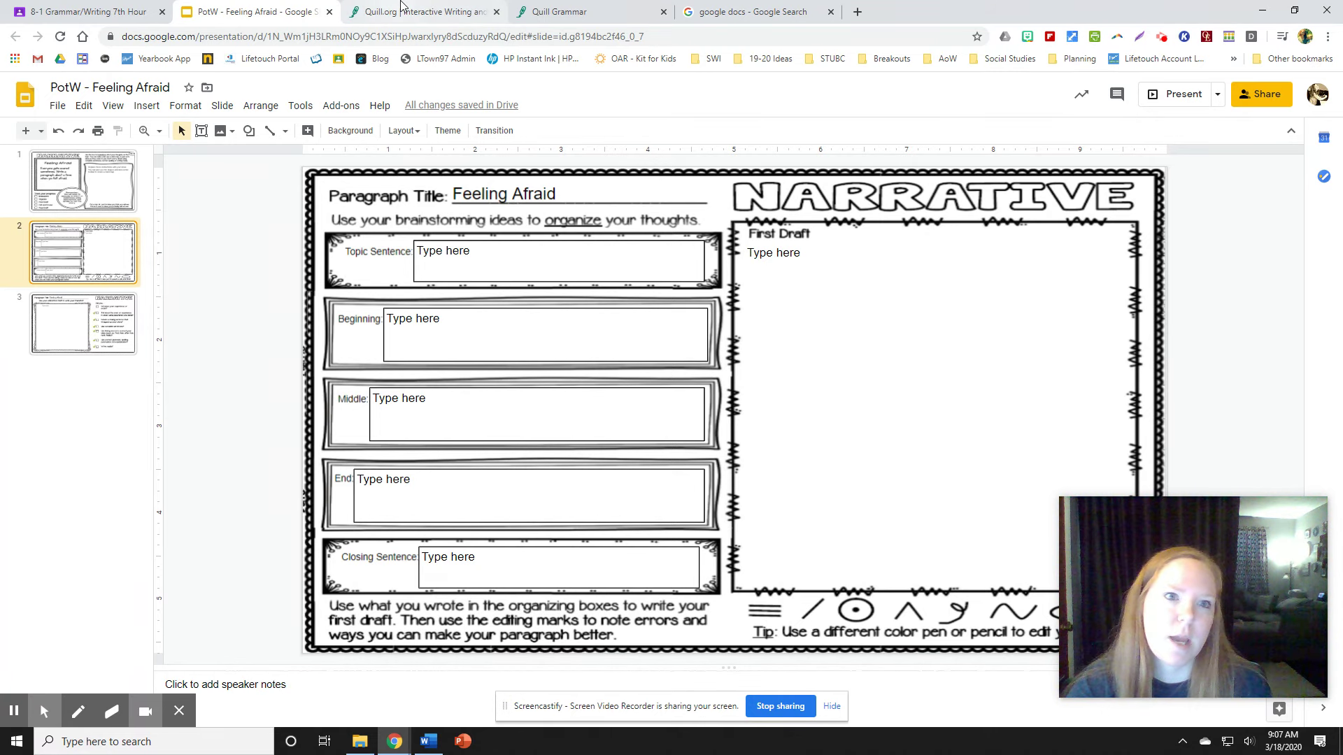
Start the Quill Grammar activity and answer question 1 with 'Your cat is very friendly.'.
{"action": "left_click", "coordinate": [403, 8]}
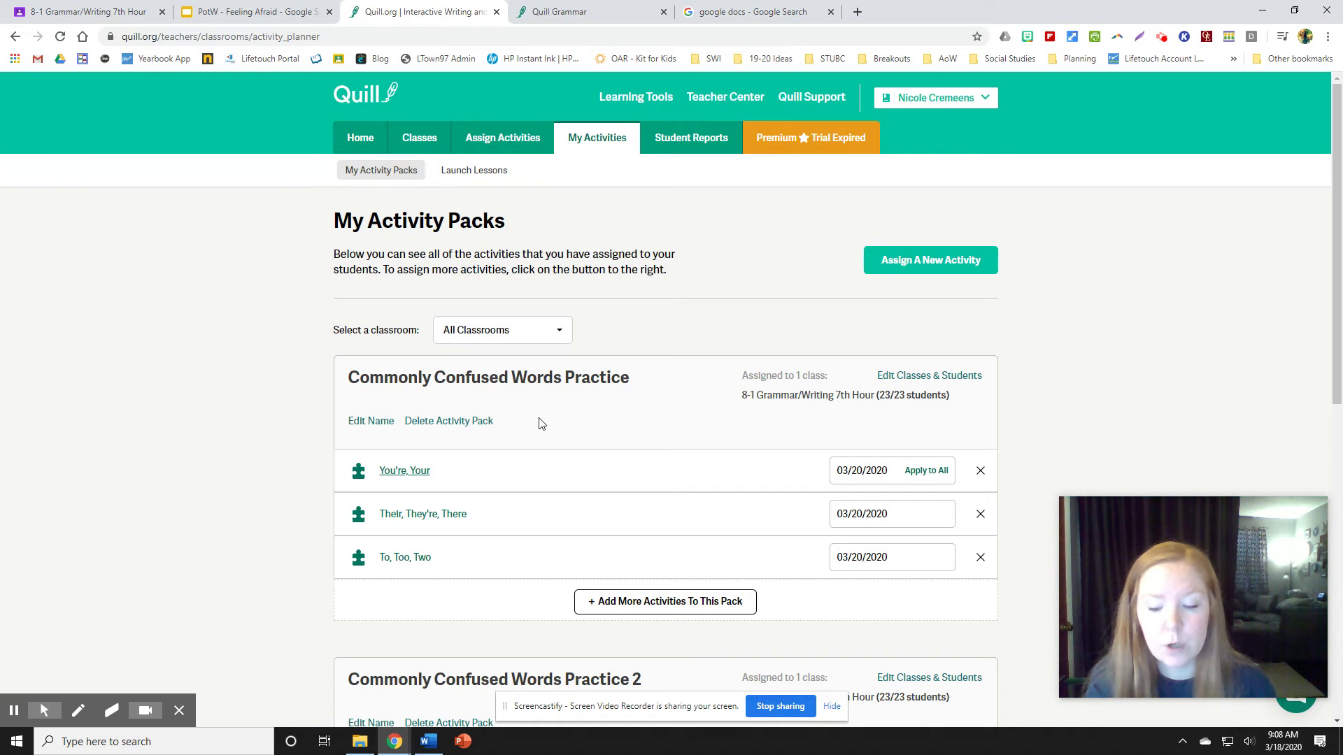
{"action": "left_click", "coordinate": [607, 14]}
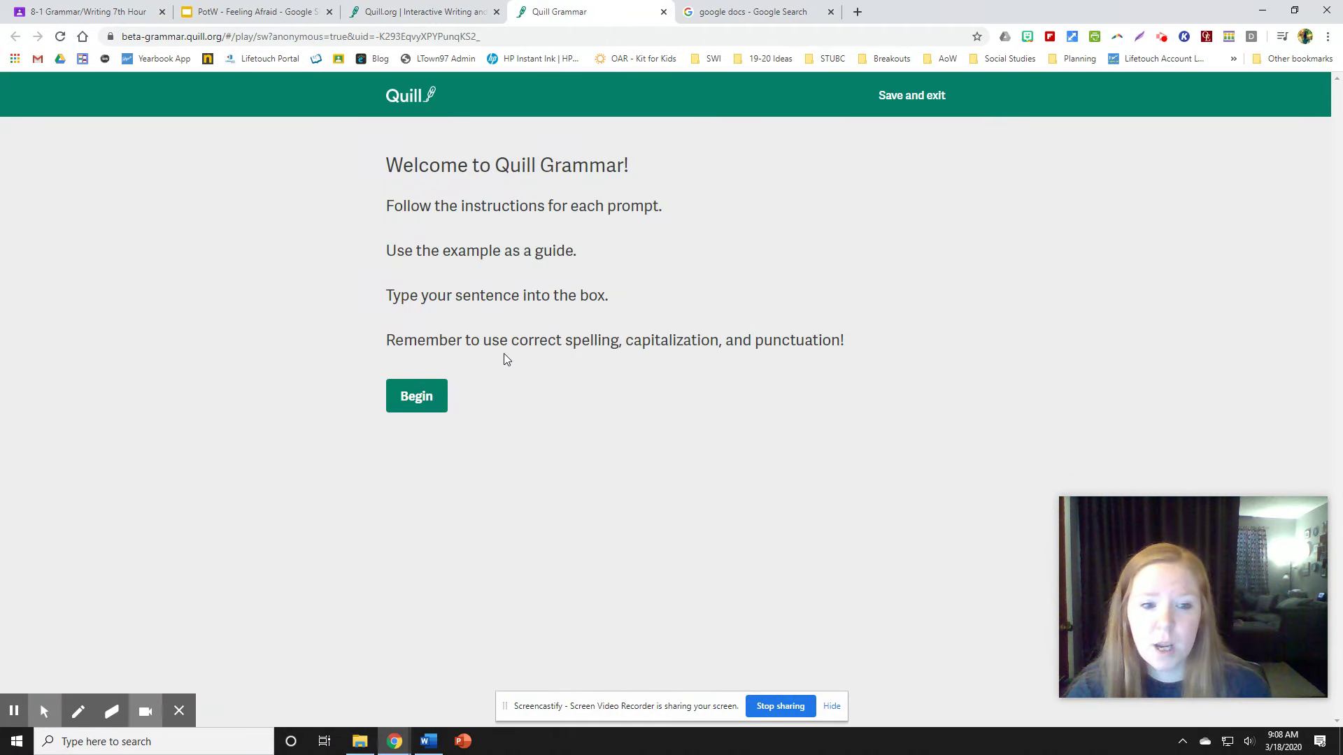
{"action": "left_click", "coordinate": [428, 400]}
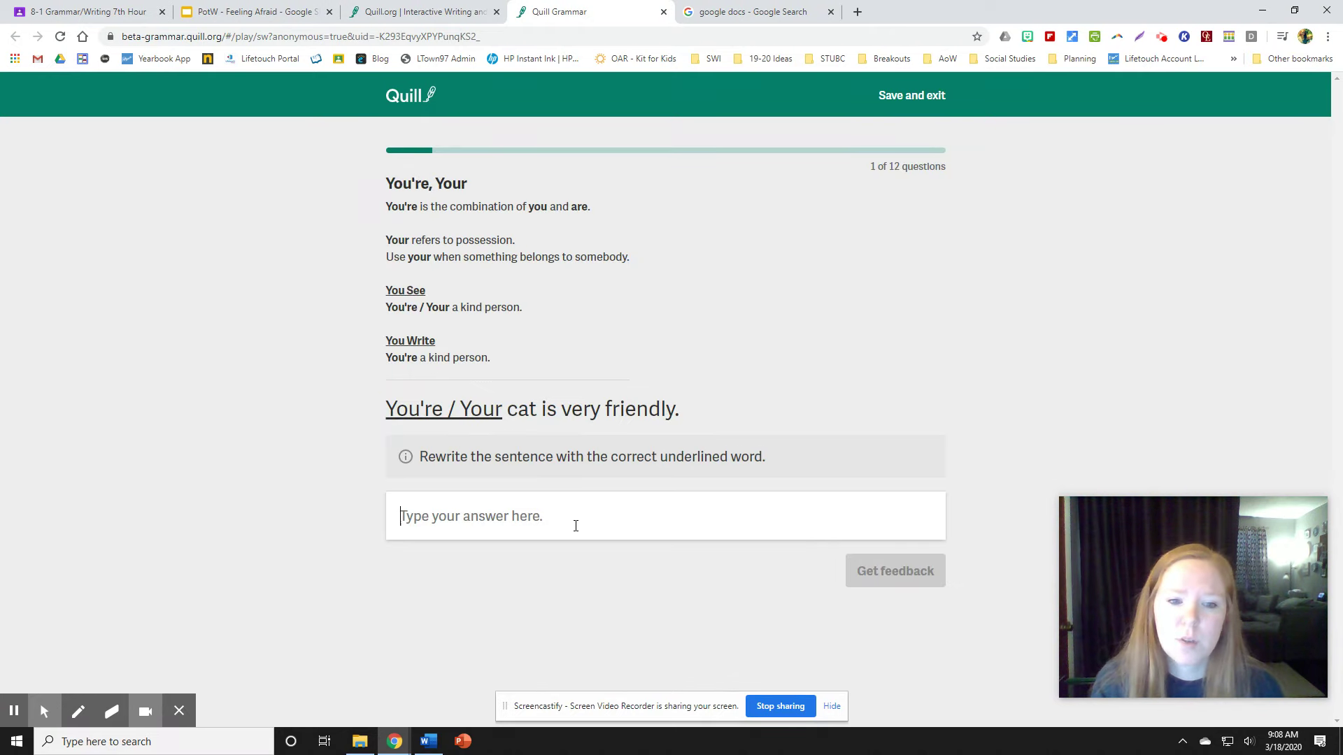
{"action": "type", "text": "Your ca"}
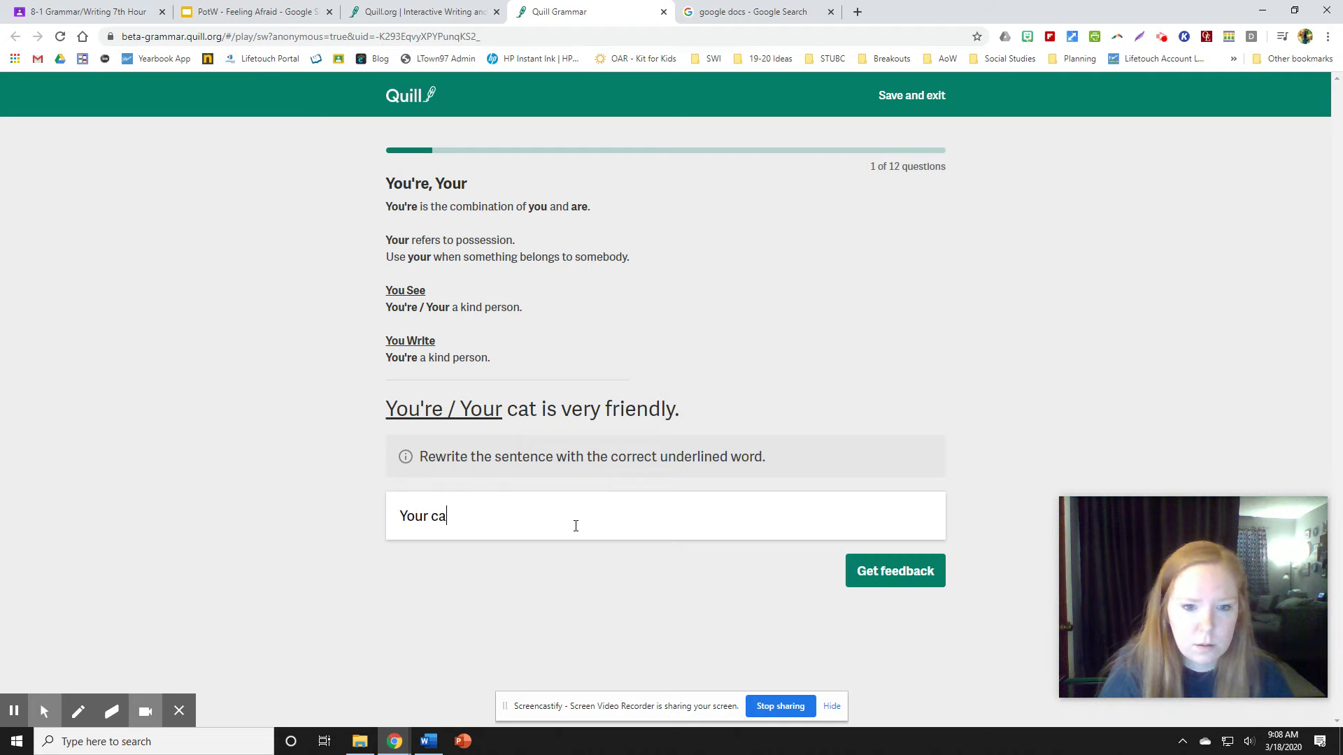
{"action": "type", "text": "t is very f"}
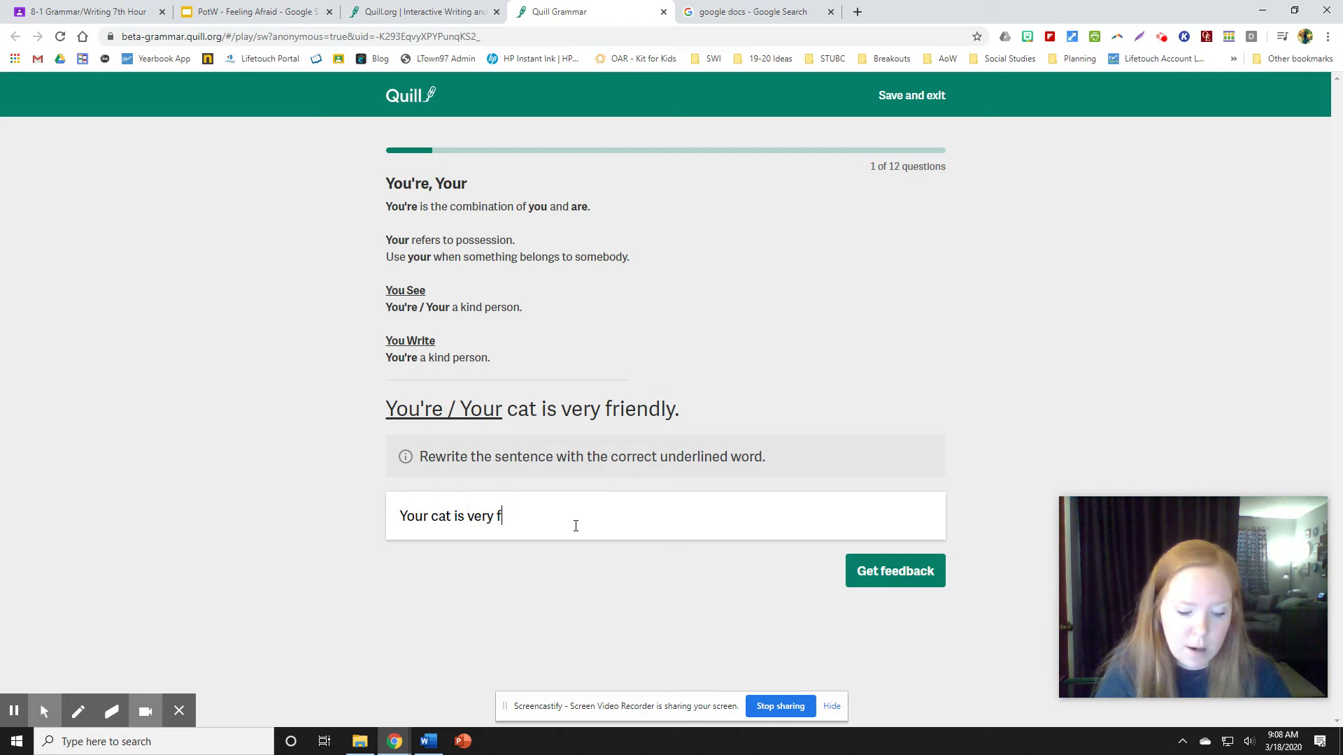
{"action": "type", "text": "riendly"}
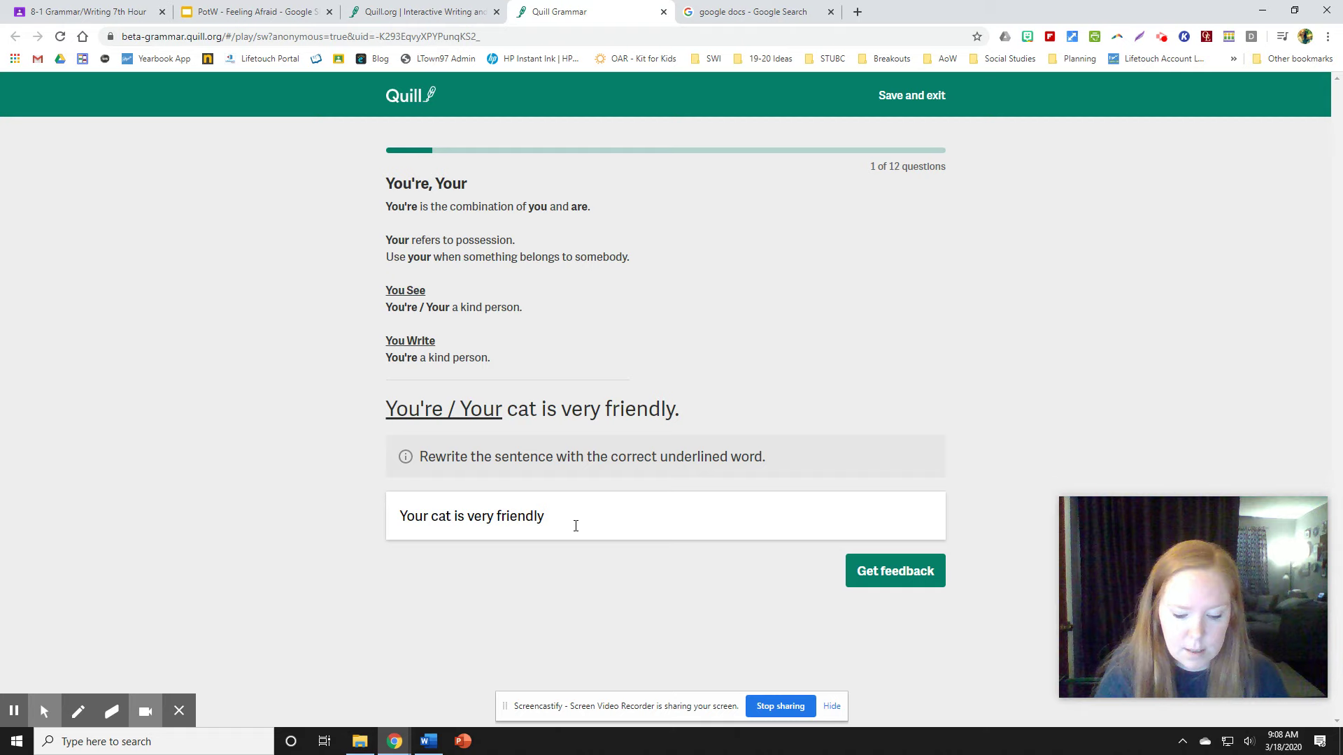
{"action": "type", "text": "."}
{"action": "left_click", "coordinate": [908, 571]}
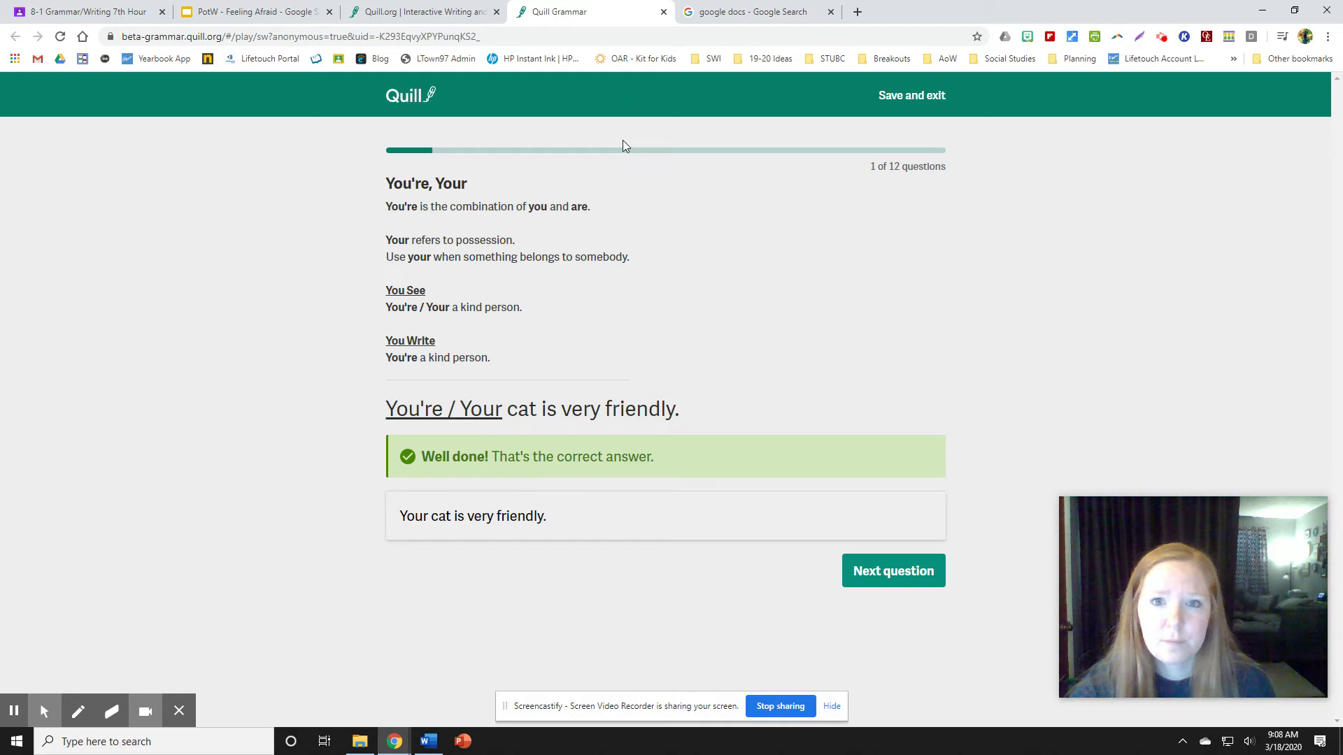
Return to Quill's My Activity Packs page with the Commonly Confused Words Practice pack.
{"action": "left_click", "coordinate": [430, 12]}
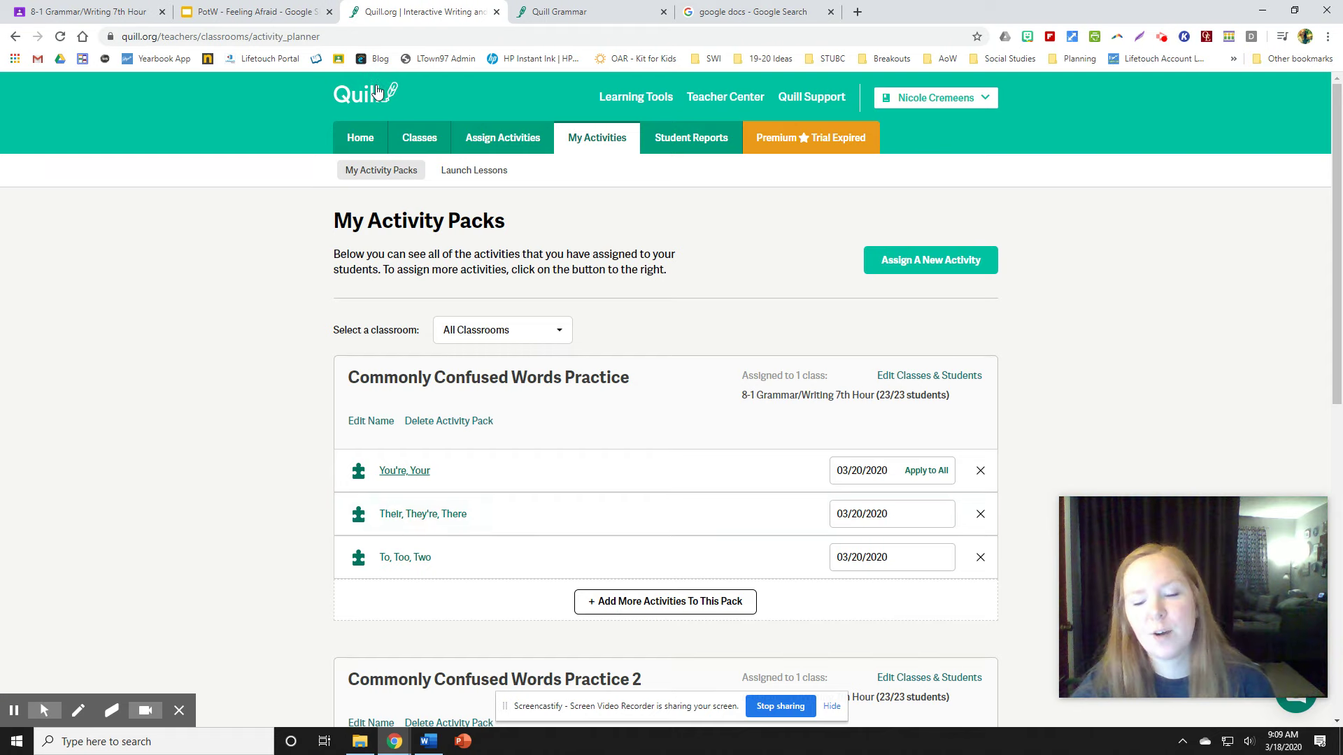
Return to the 8-1 Grammar/Writing class stream showing the Wednesday 3/18 agenda.
{"action": "left_click", "coordinate": [98, 11]}
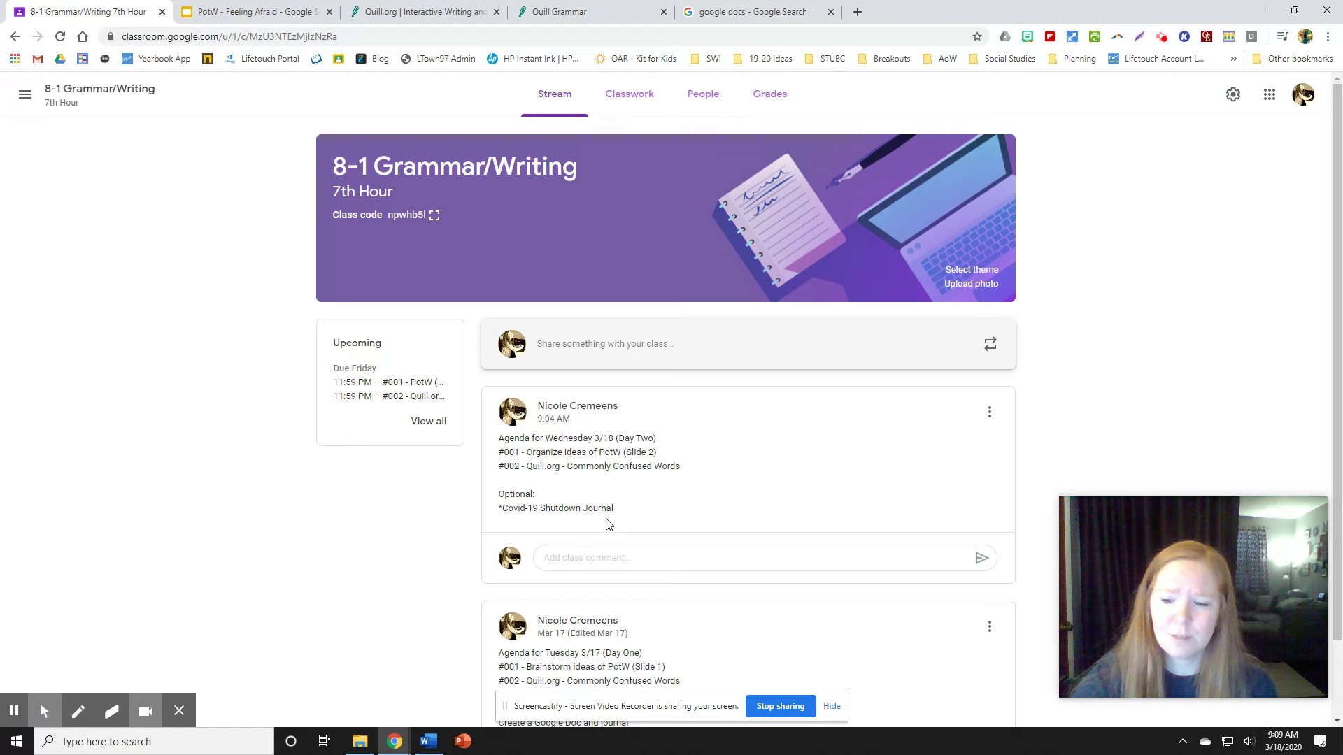
Go to the Google Docs home page from the Google search results.
{"action": "left_click", "coordinate": [761, 20]}
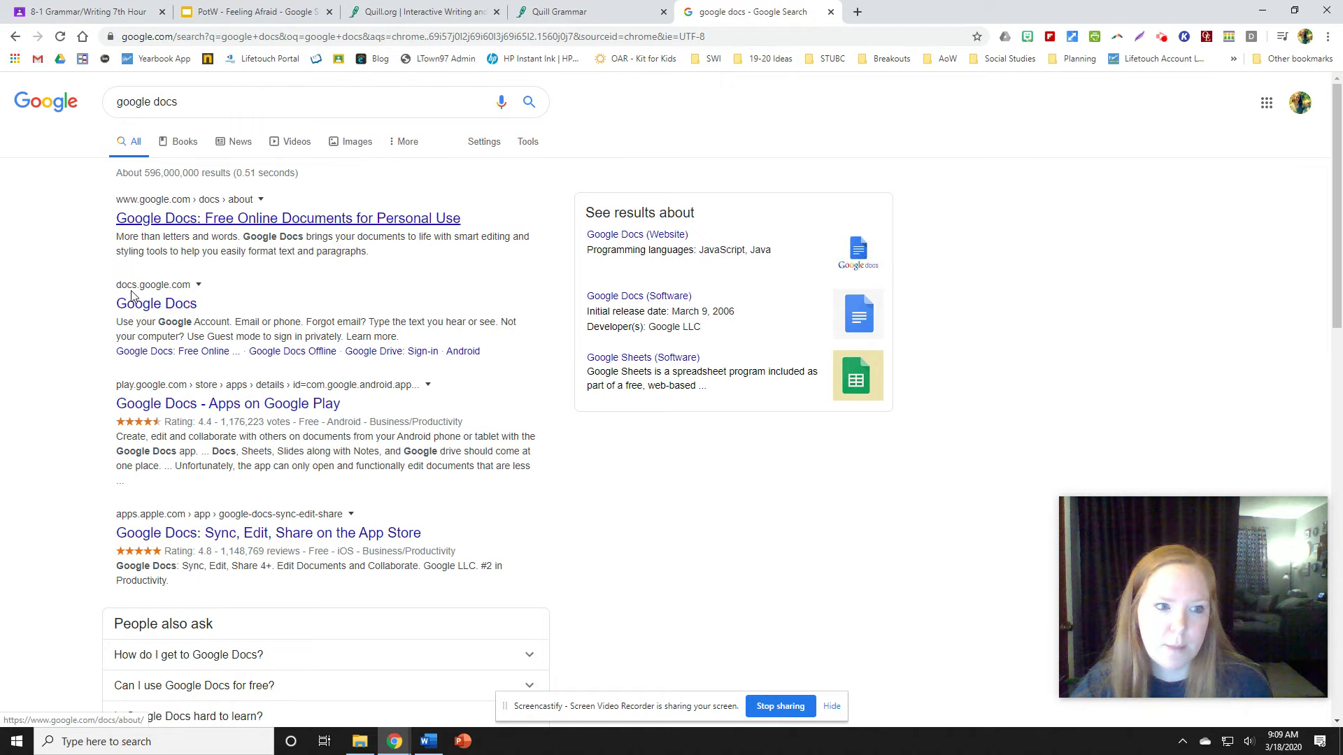
{"action": "left_click", "coordinate": [158, 308]}
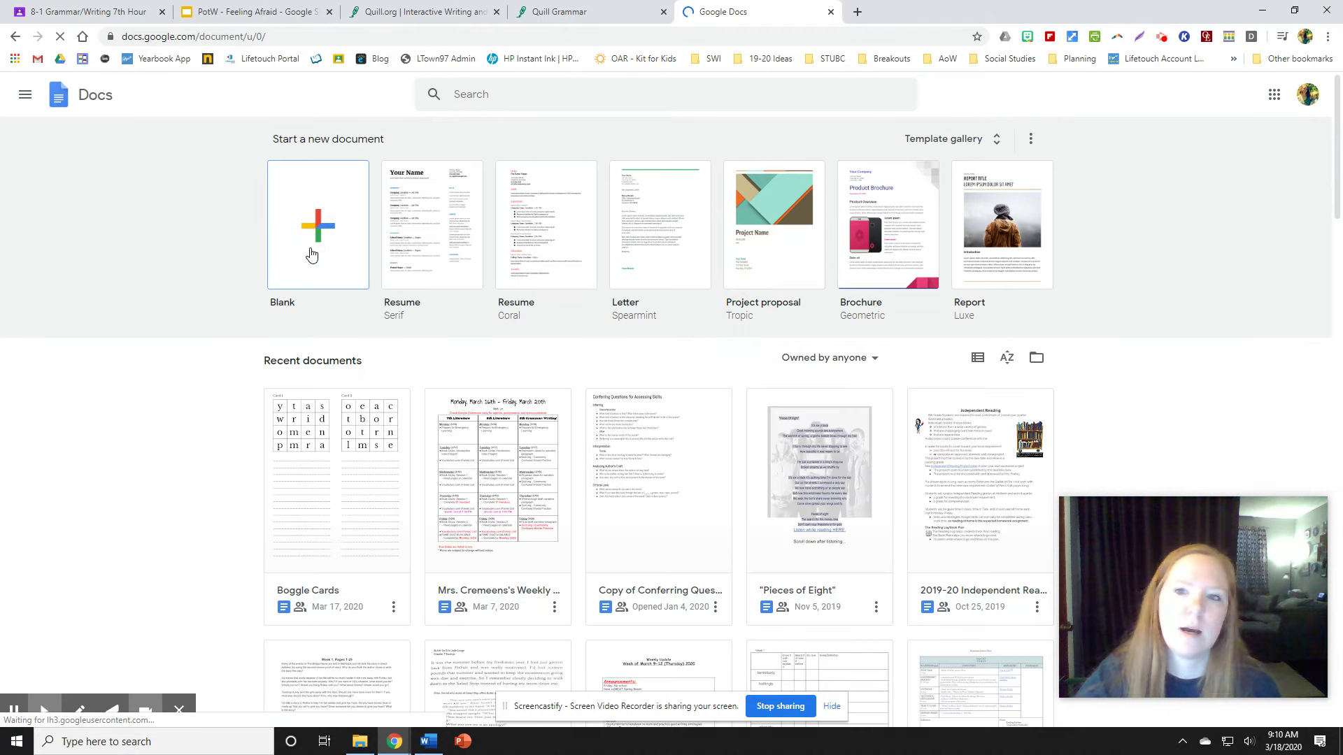
Create a blank Untitled Google Doc for the journal, then return to the class.
{"action": "left_click", "coordinate": [315, 256]}
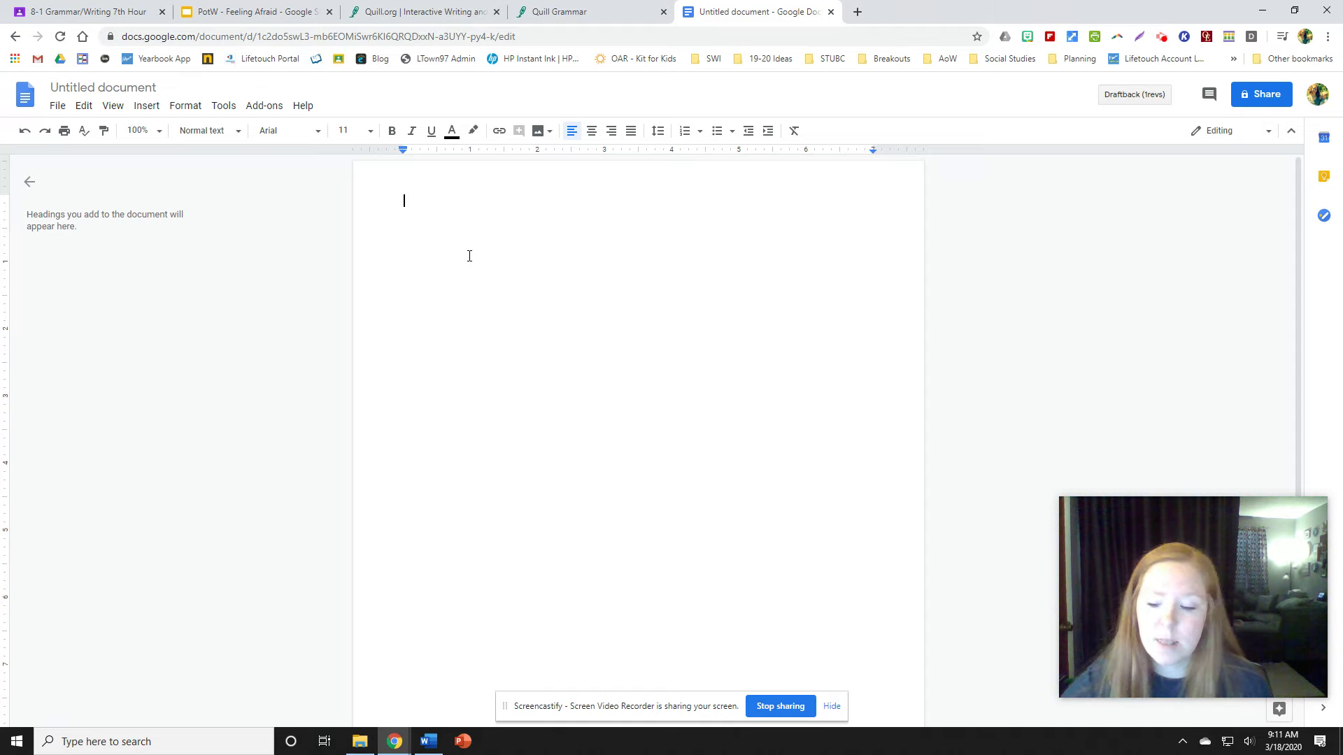
{"action": "left_click", "coordinate": [76, 10]}
View the class's Classwork list and expand the #002 Quill.org assignment details.
{"action": "left_click", "coordinate": [622, 121]}
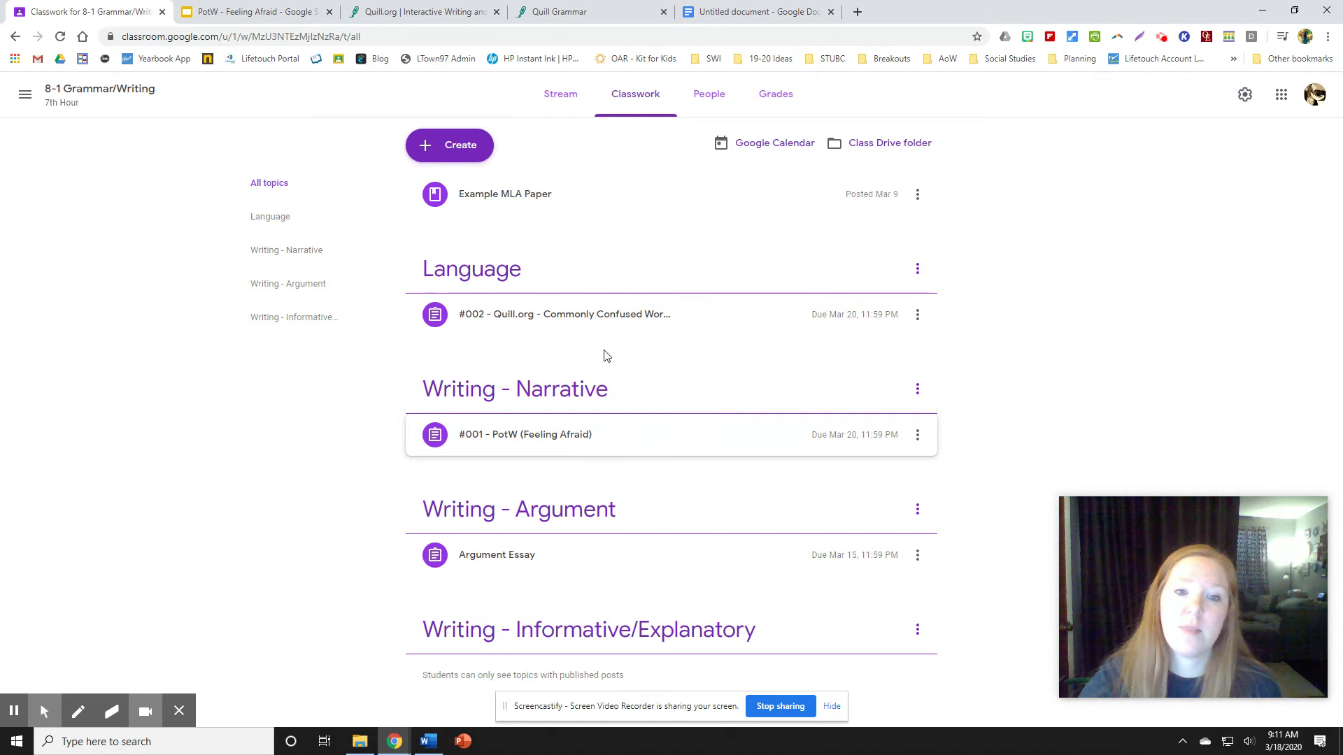
{"action": "left_click", "coordinate": [629, 311]}
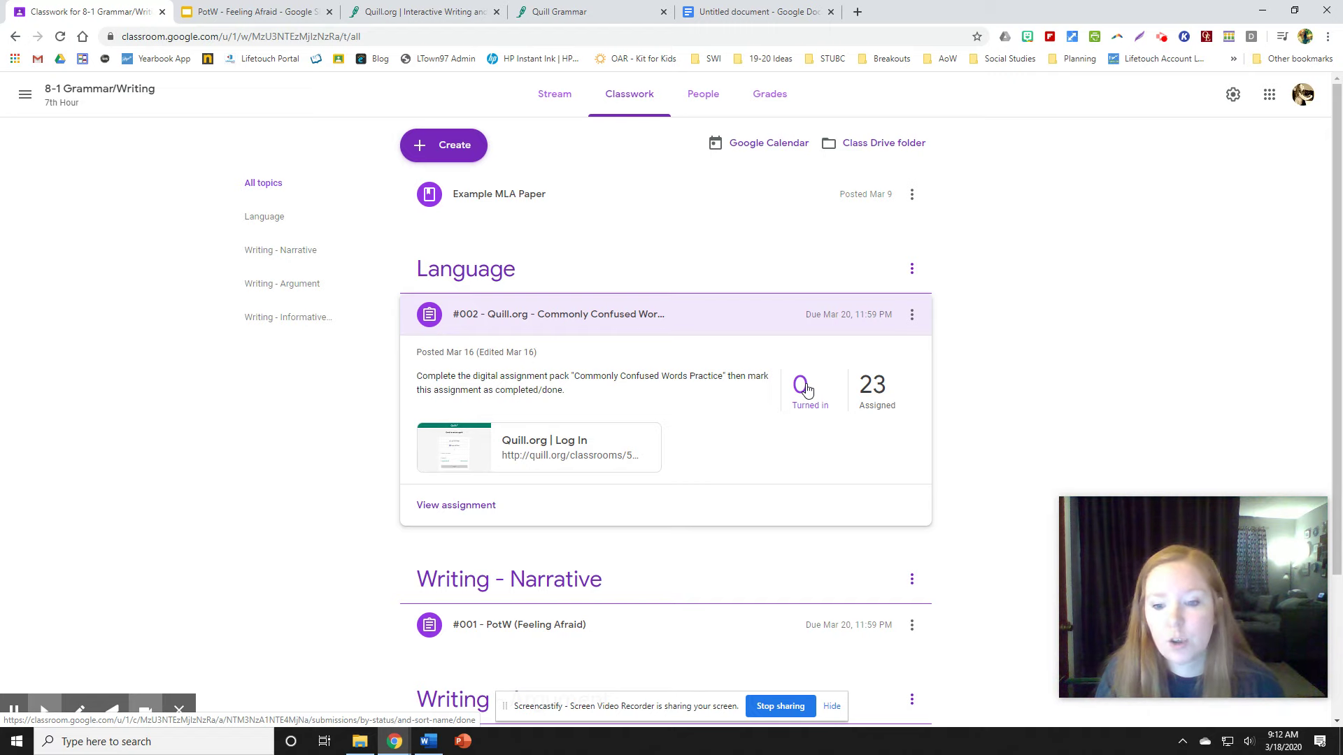
Expand the #001 PotW (Feeling Afraid) assignment to see 0 turned in, 23 assigned.
{"action": "left_click", "coordinate": [588, 628]}
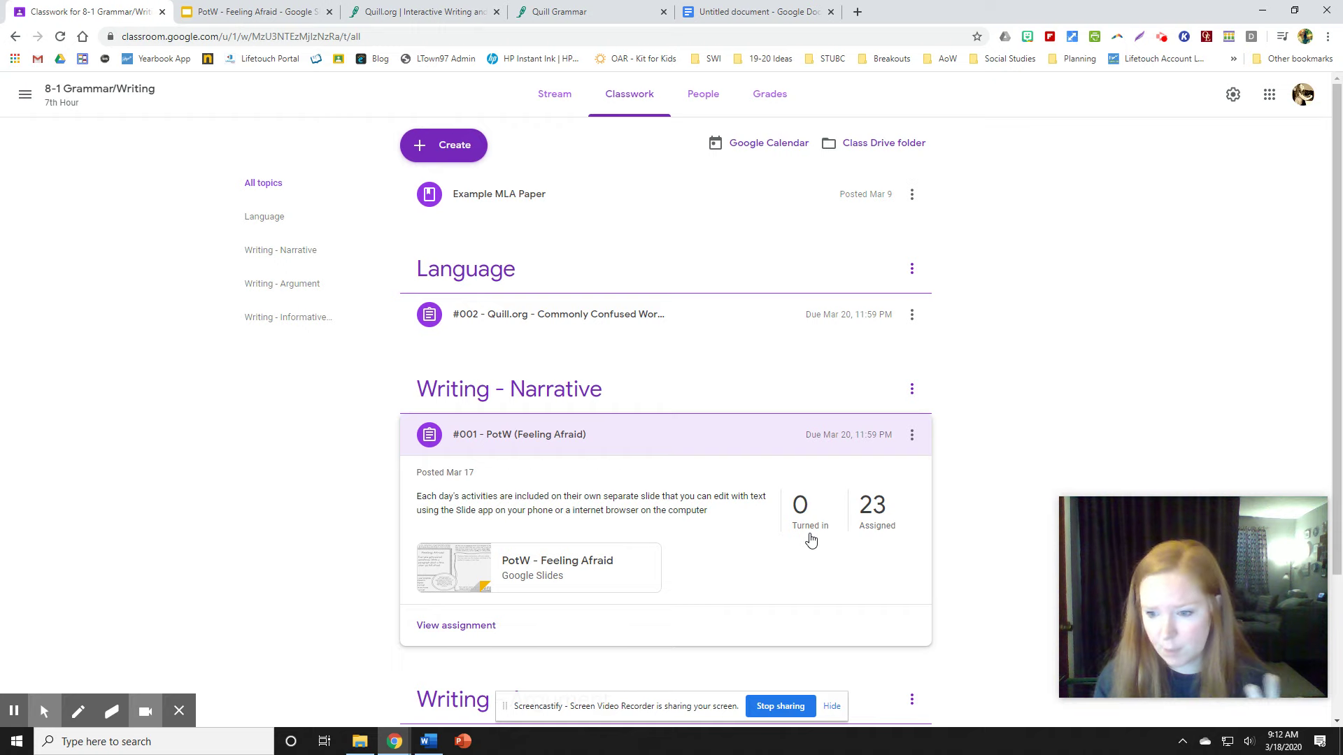
Return to the class Stream showing the Wednesday 3/18 agenda post.
{"action": "left_click", "coordinate": [554, 99]}
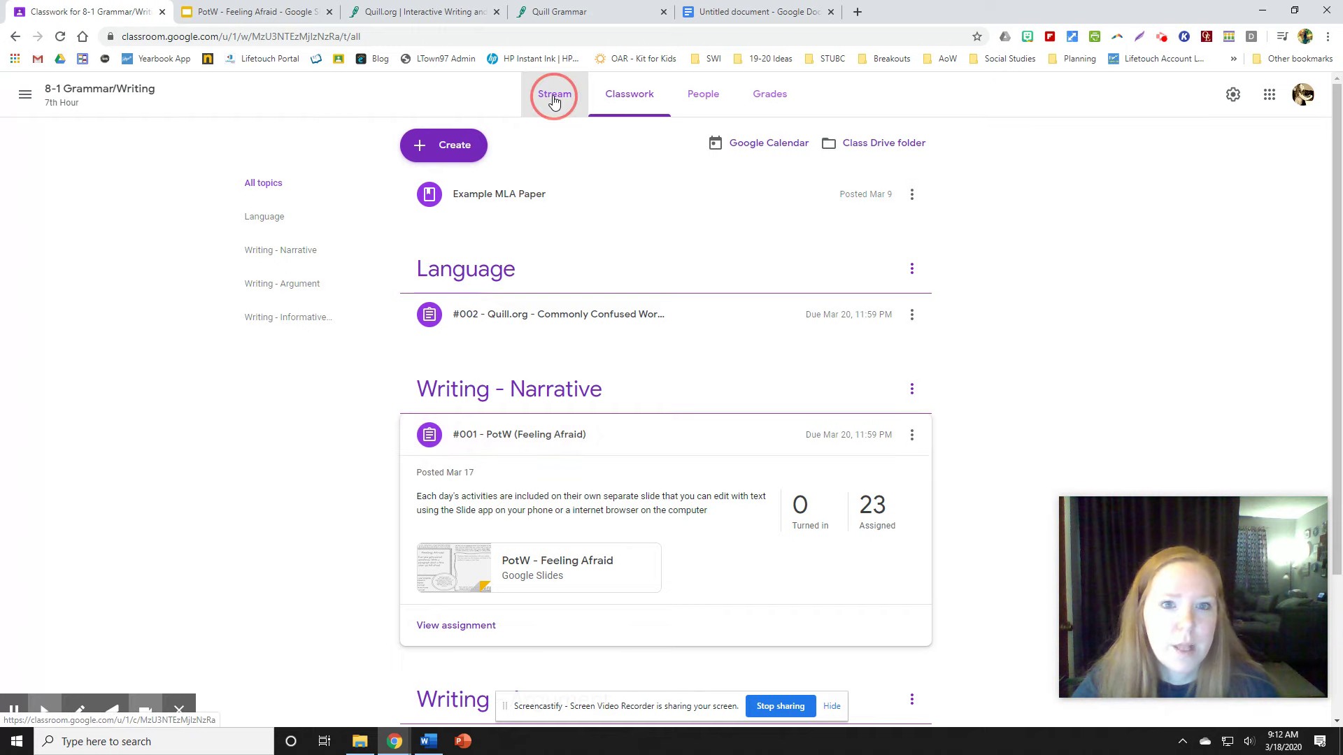